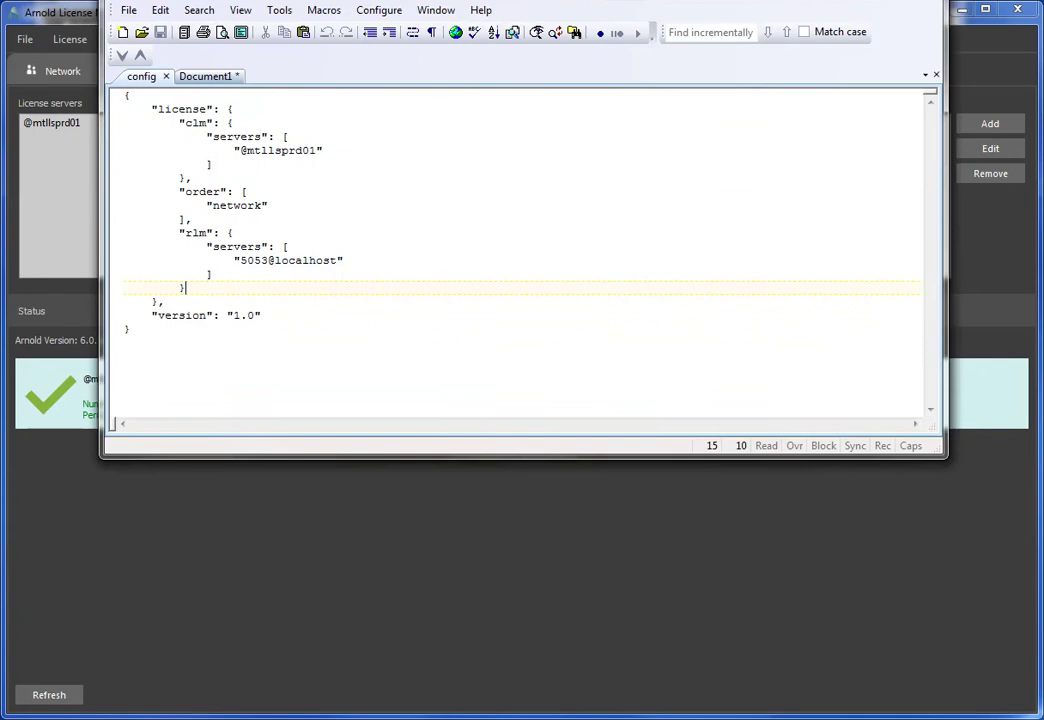
# Step: Drag the TextPad window showing the Arnold config file into view
pyautogui.moveTo(380, 2); pyautogui.dragTo(380, 122)
# Step: Bring the Arnold License Manager window back in front of TextPad
pyautogui.click(316, 378)
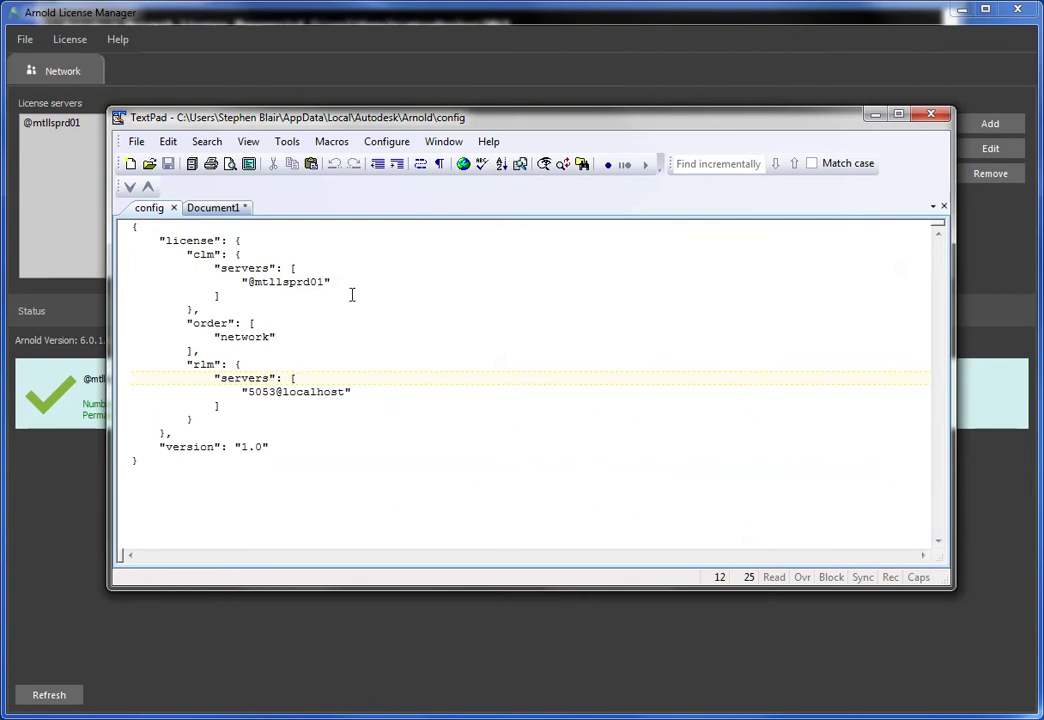
pyautogui.click(405, 84)
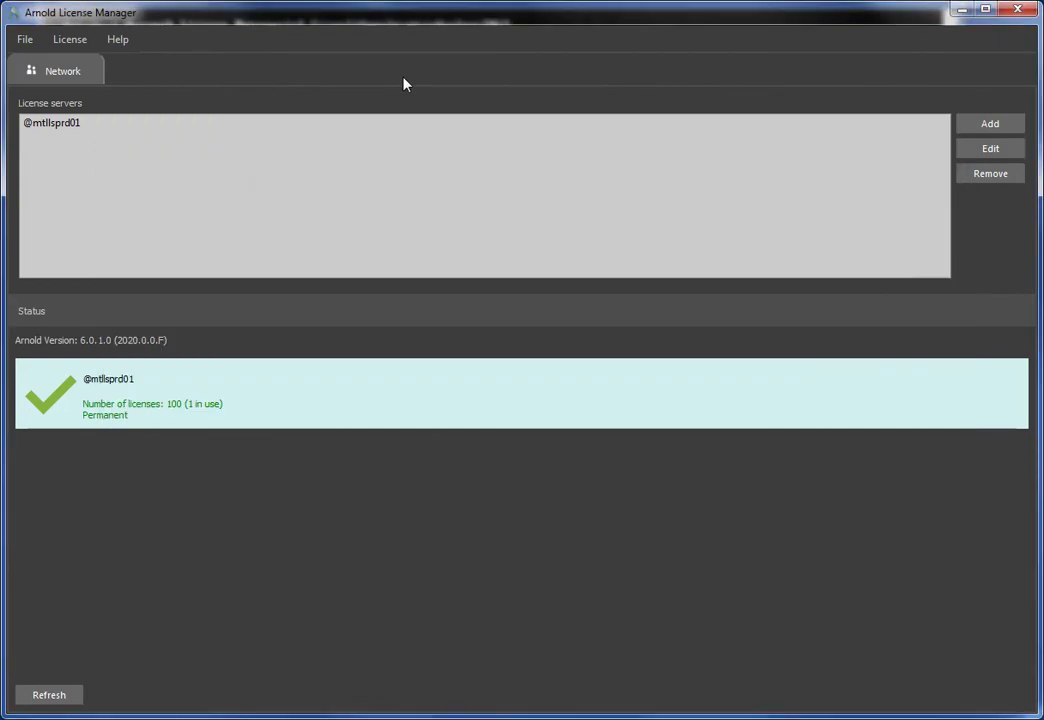
pyautogui.click(70, 125)
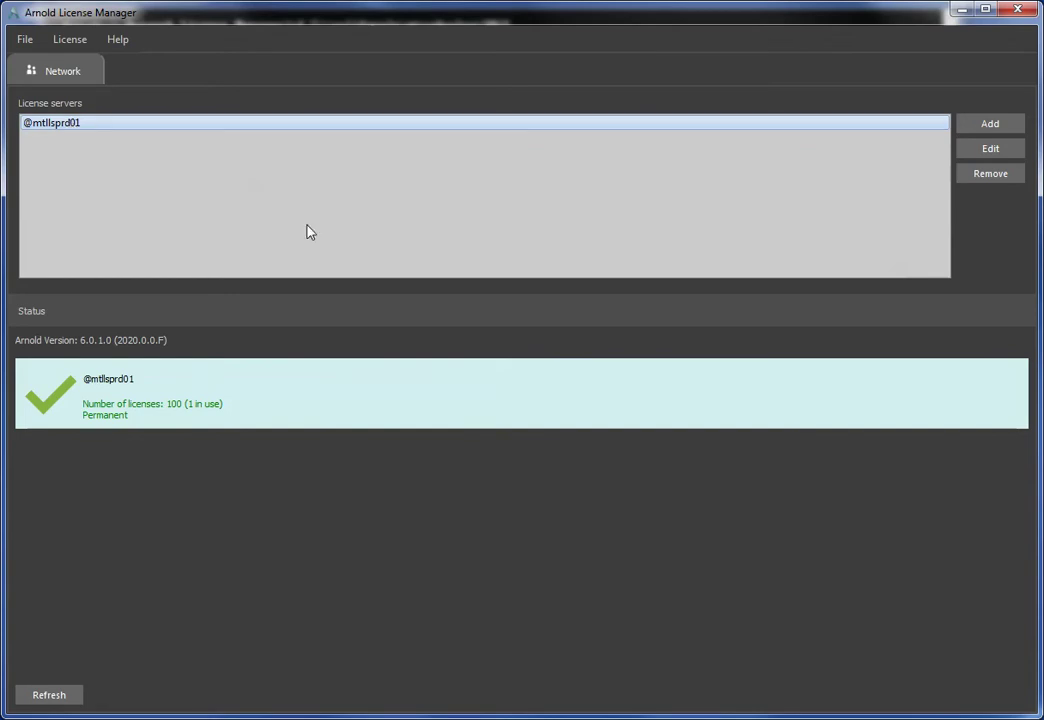
pyautogui.click(990, 126)
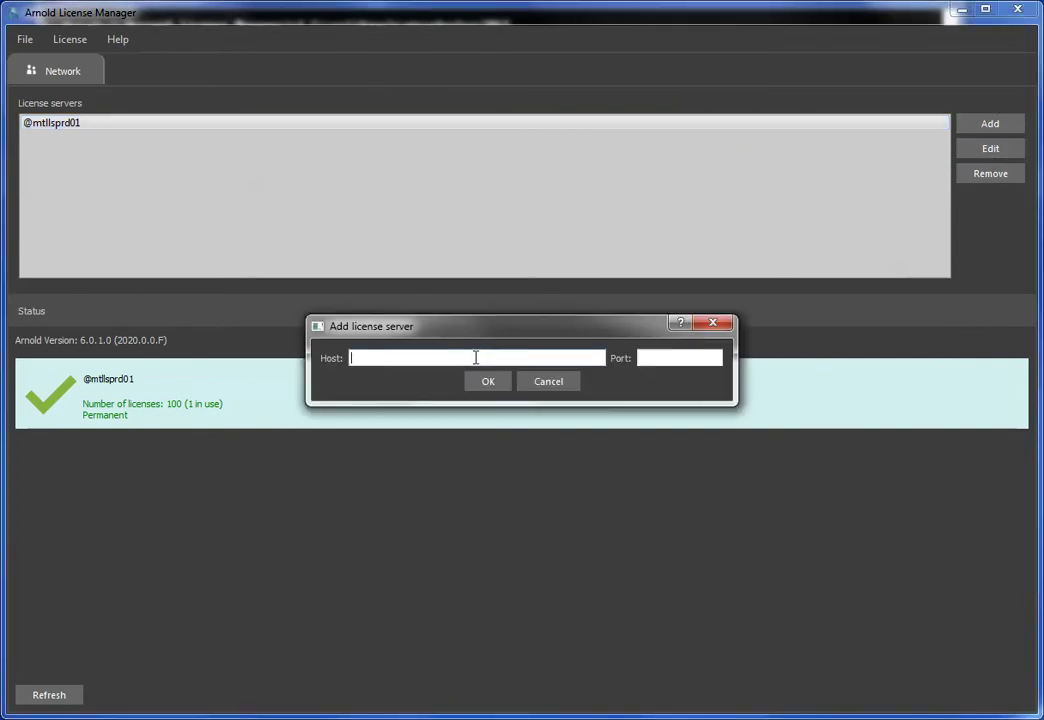
pyautogui.write('loca')
pyautogui.write('lhost')
pyautogui.write('@')
pyautogui.click(490, 388)
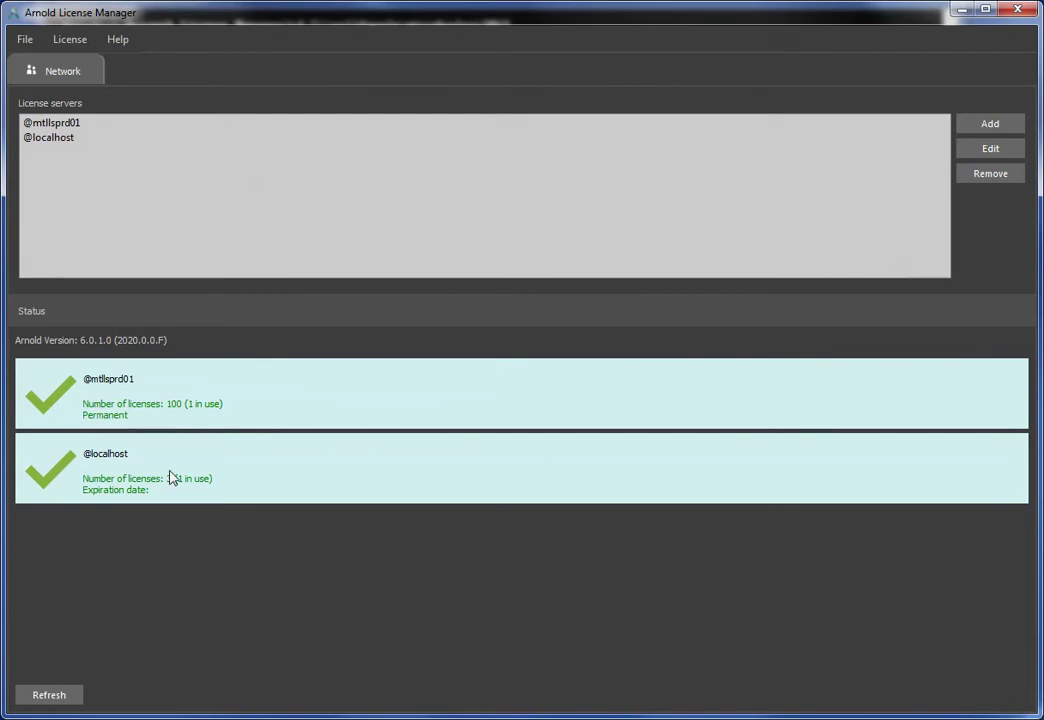
pyautogui.click(105, 140)
pyautogui.click(995, 172)
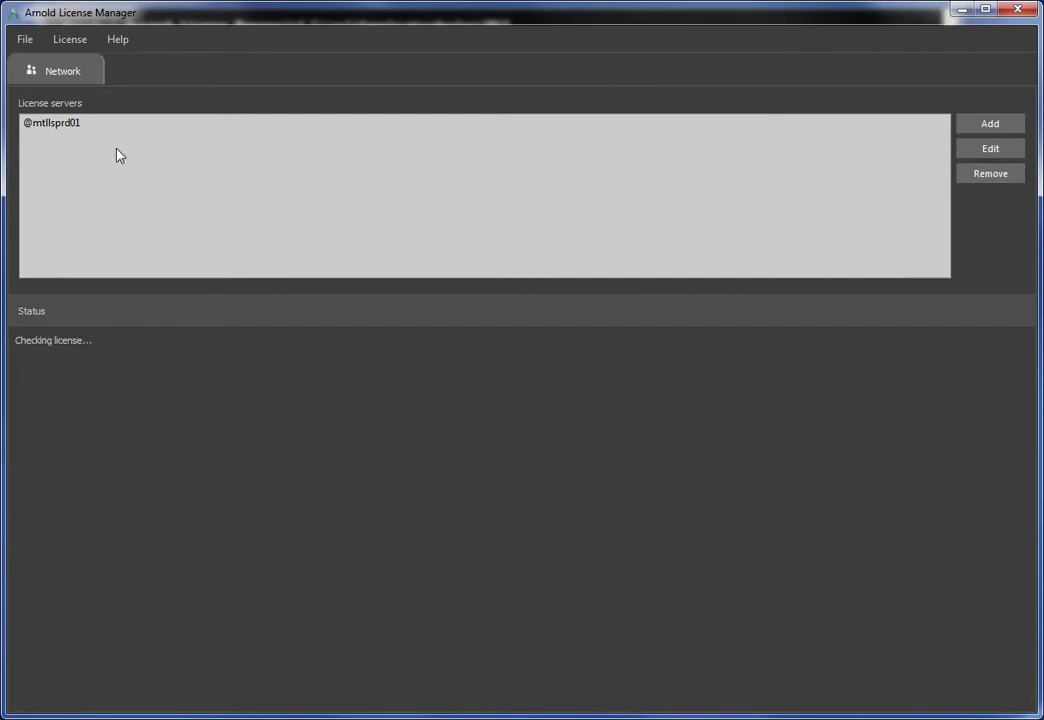
pyautogui.click(72, 124)
pyautogui.click(1015, 176)
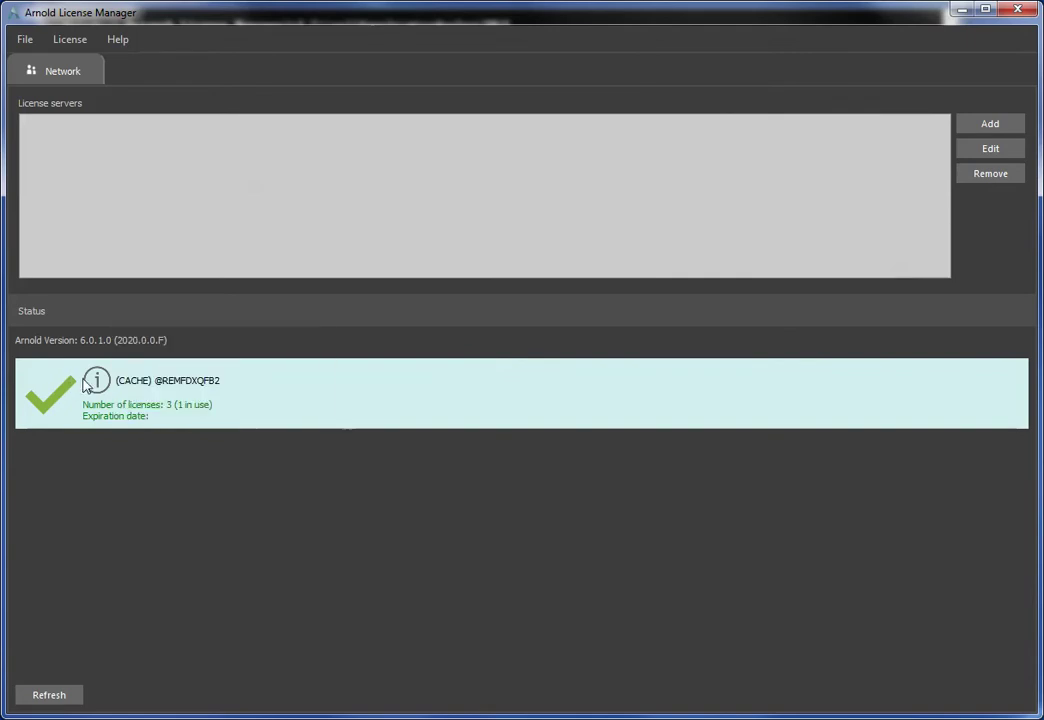
pyautogui.moveTo(106, 386)
pyautogui.click(81, 44)
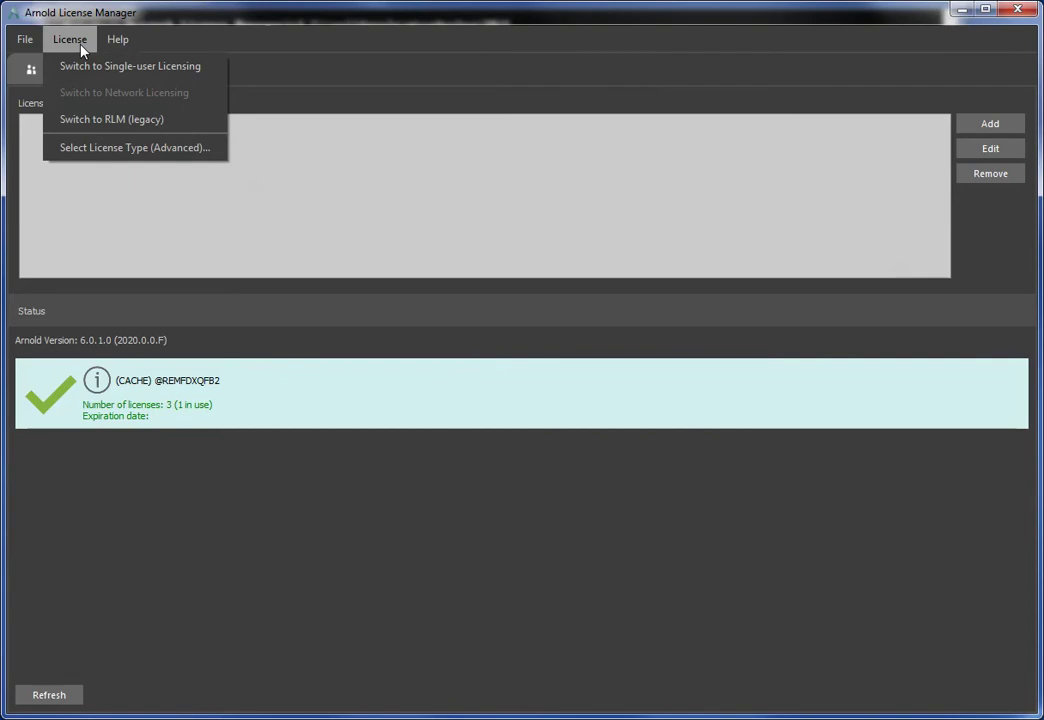
# Step: Switch to RLM (legacy) licensing, then to Single-user Licensing
pyautogui.click(111, 120)
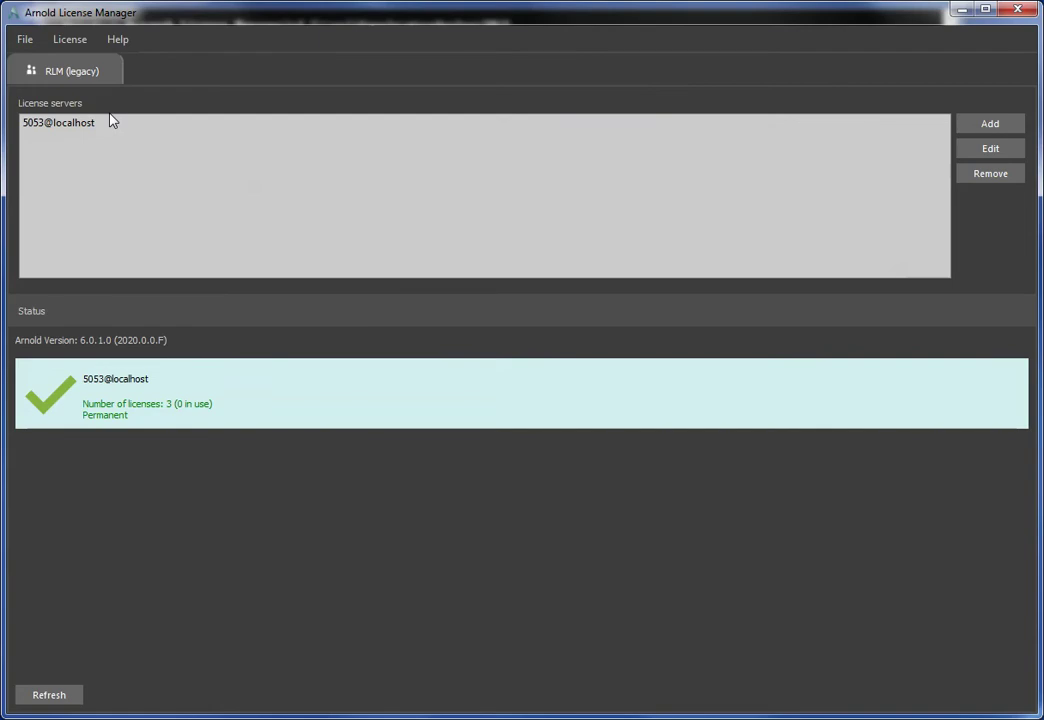
pyautogui.click(82, 40)
pyautogui.click(92, 65)
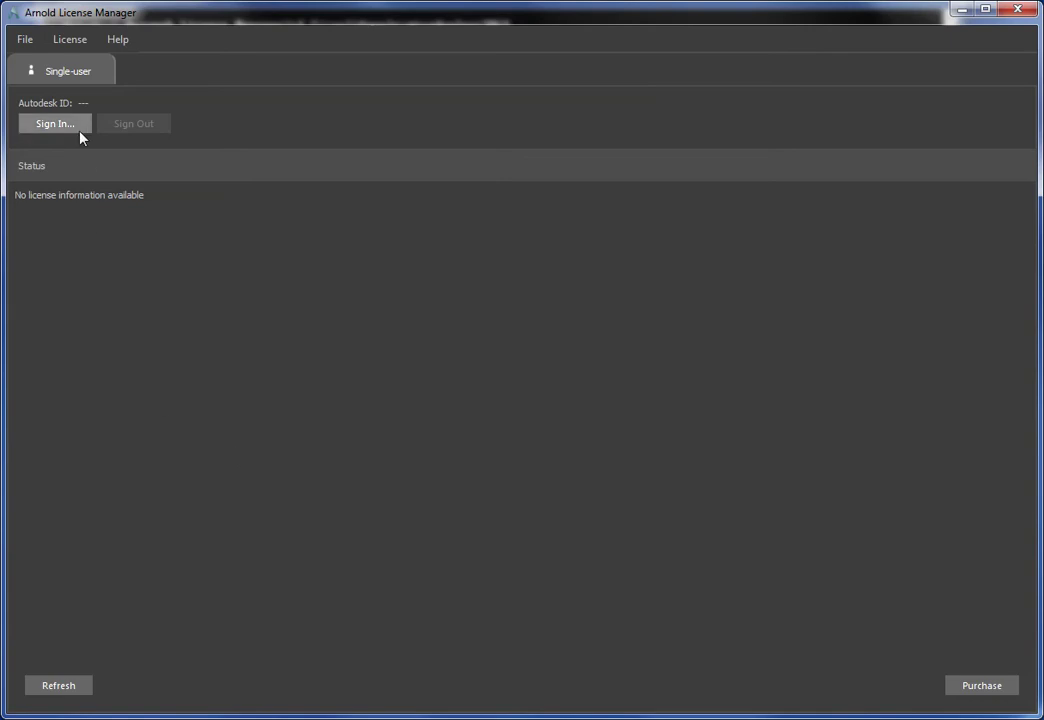
pyautogui.click(75, 41)
# Step: Return to Network licensing and add RLM (legacy) as second license type, Single-user left off
pyautogui.click(90, 92)
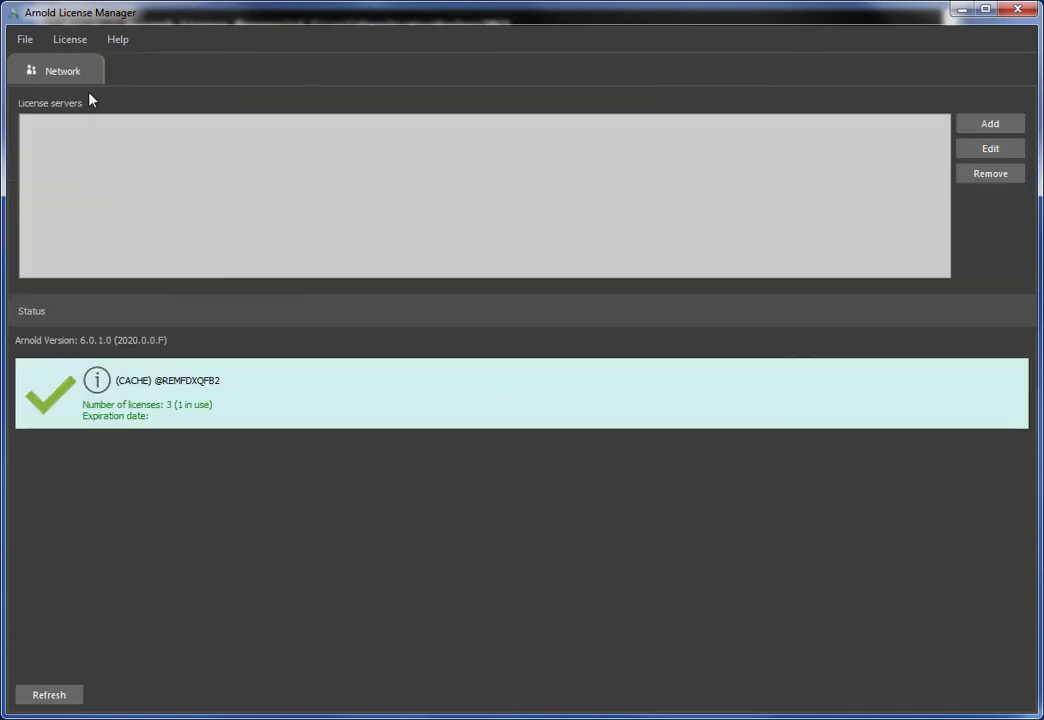
pyautogui.click(68, 40)
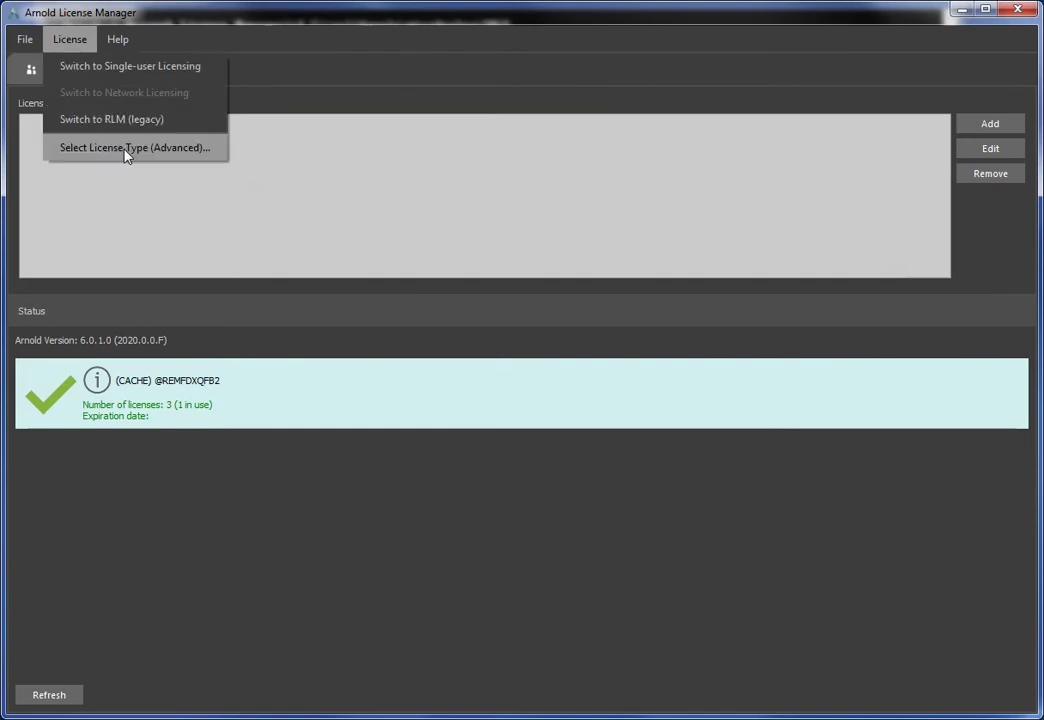
pyautogui.click(124, 147)
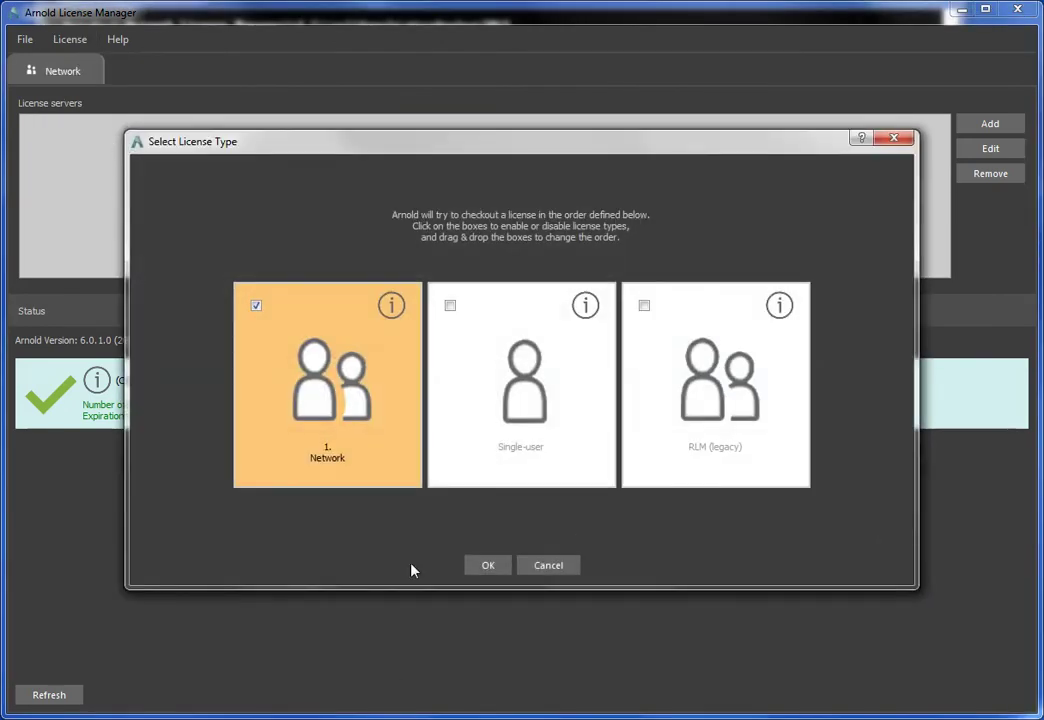
pyautogui.click(450, 306)
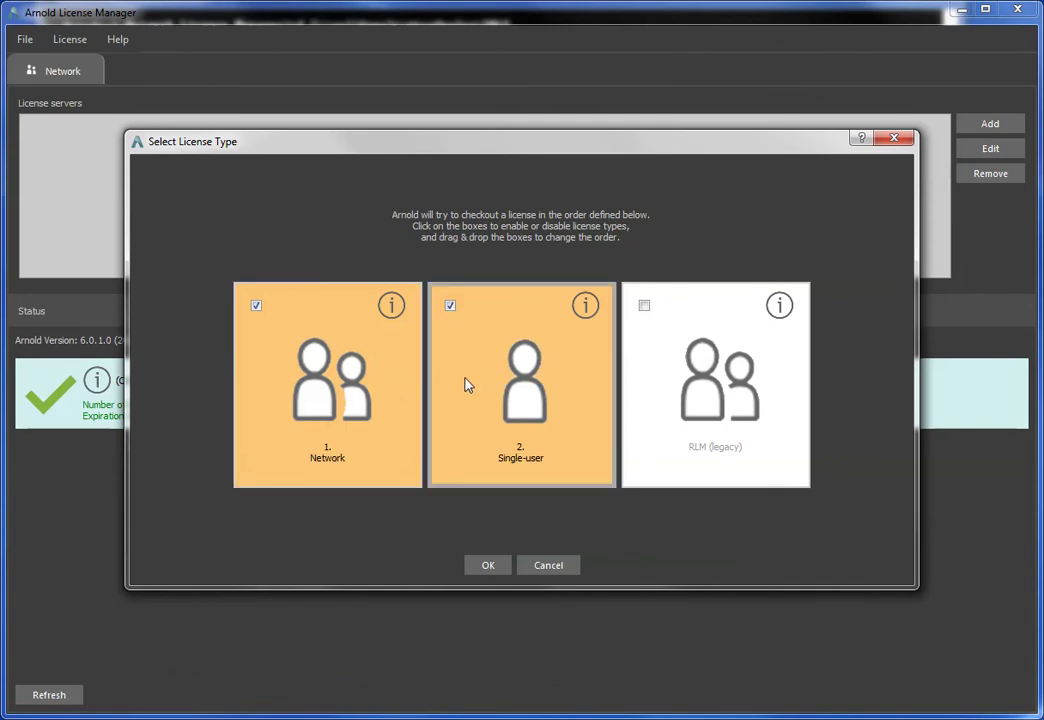
pyautogui.click(450, 306)
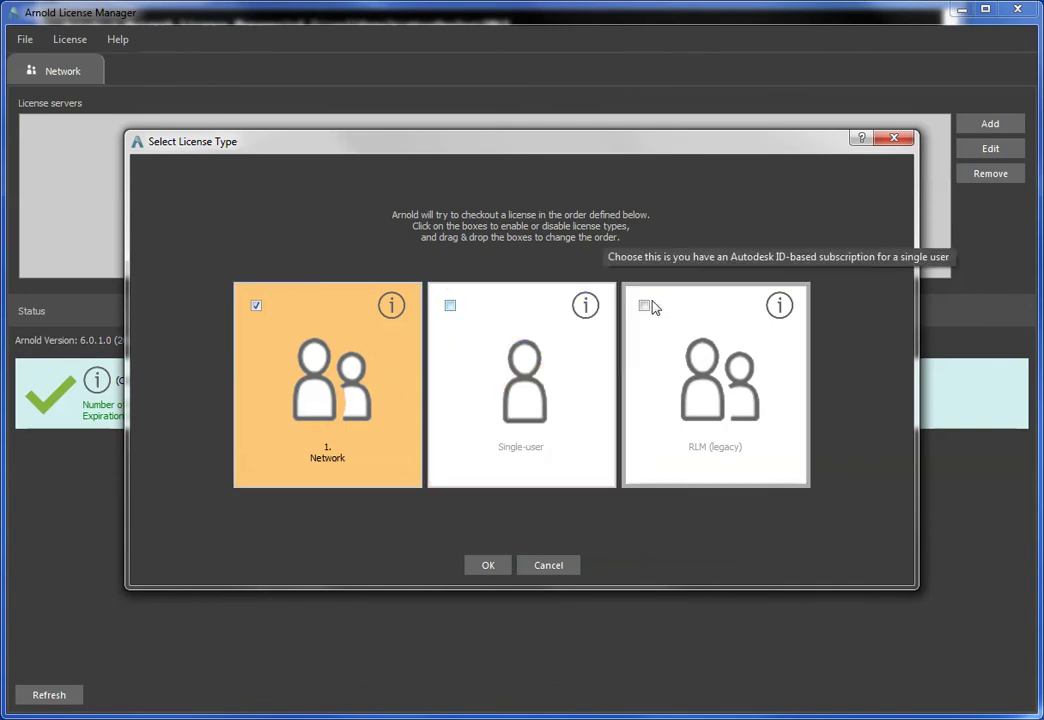
pyautogui.click(643, 307)
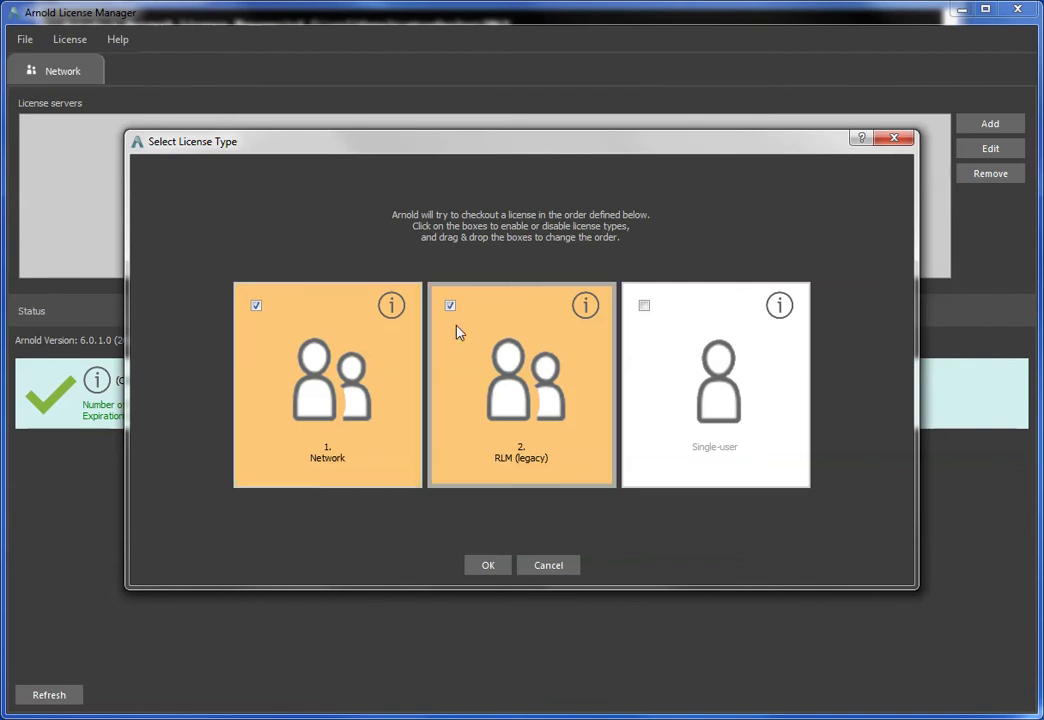
pyautogui.click(487, 565)
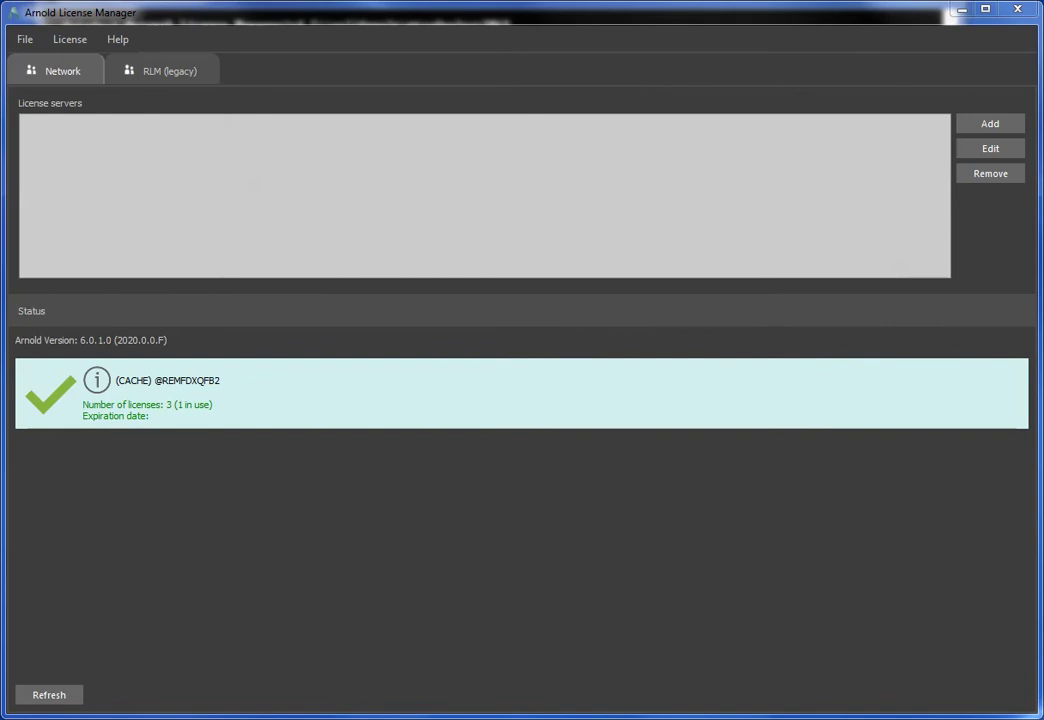
# Step: Reload the config in TextPad to show license order network then rlm
pyautogui.hotkey('alt', 'Tab')
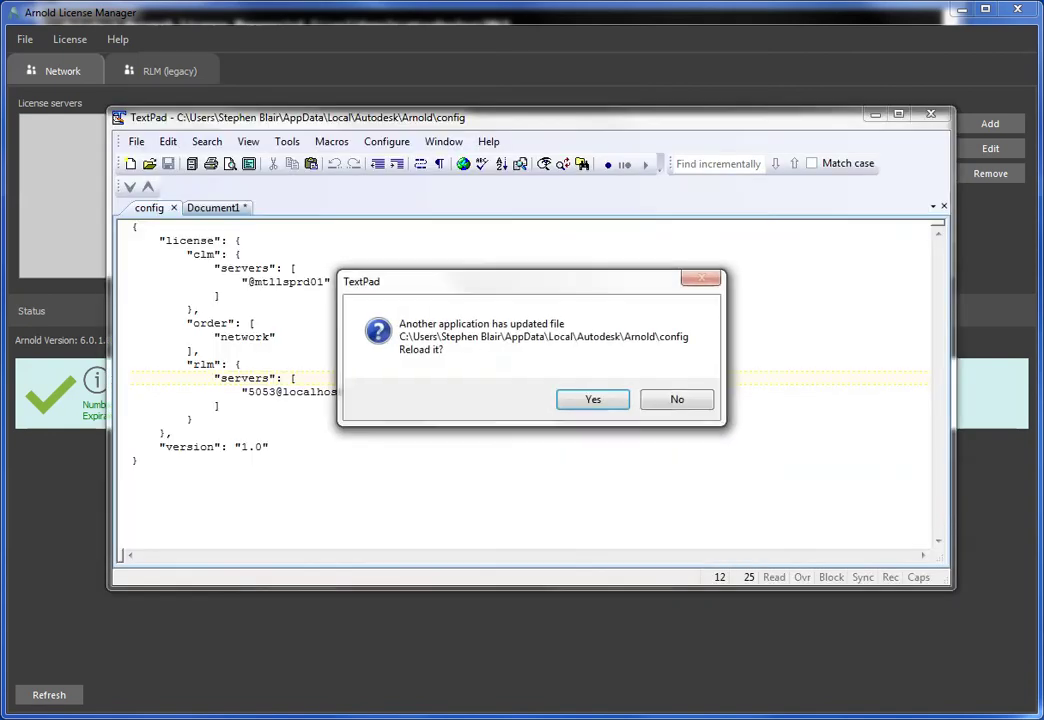
pyautogui.click(600, 399)
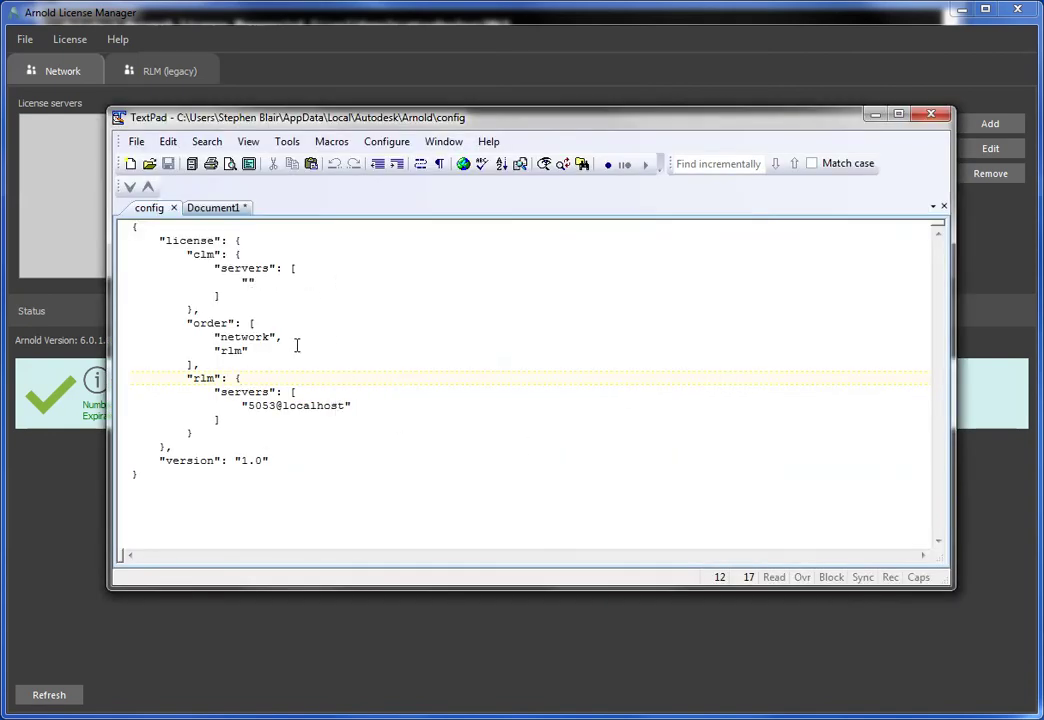
pyautogui.click(366, 82)
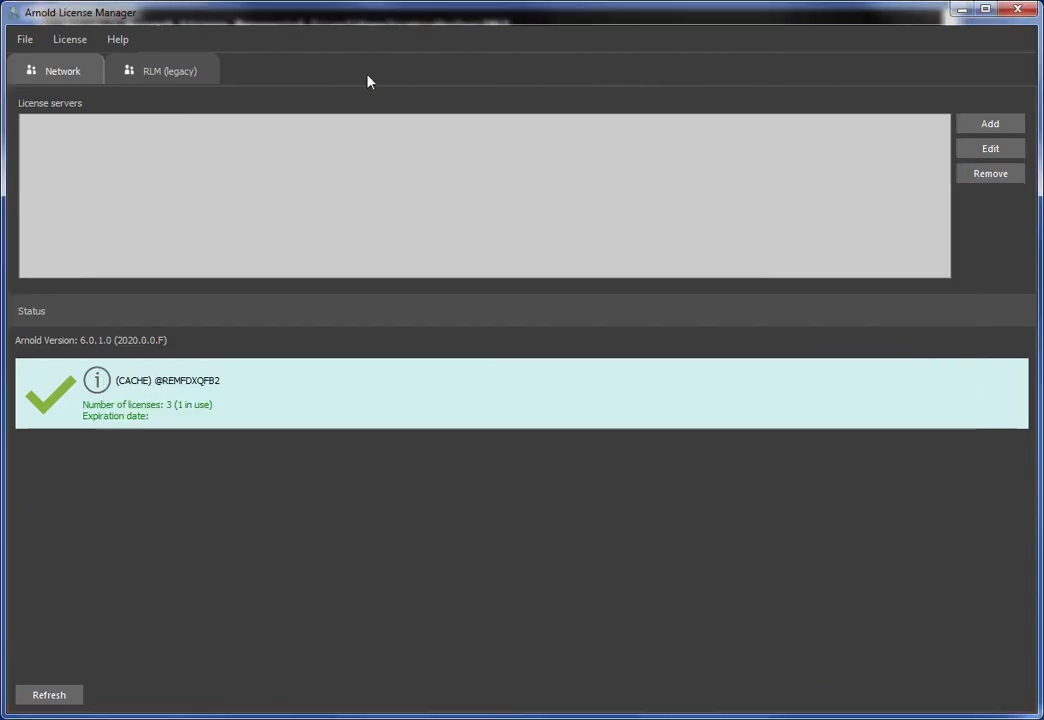
pyautogui.click(1020, 14)
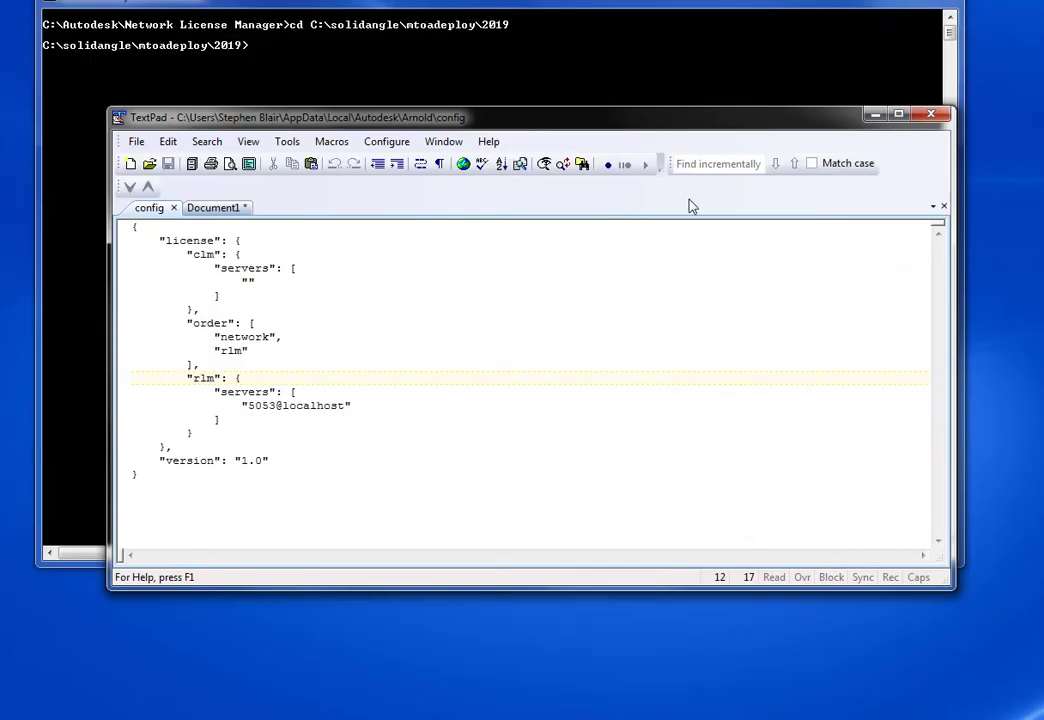
pyautogui.click(607, 86)
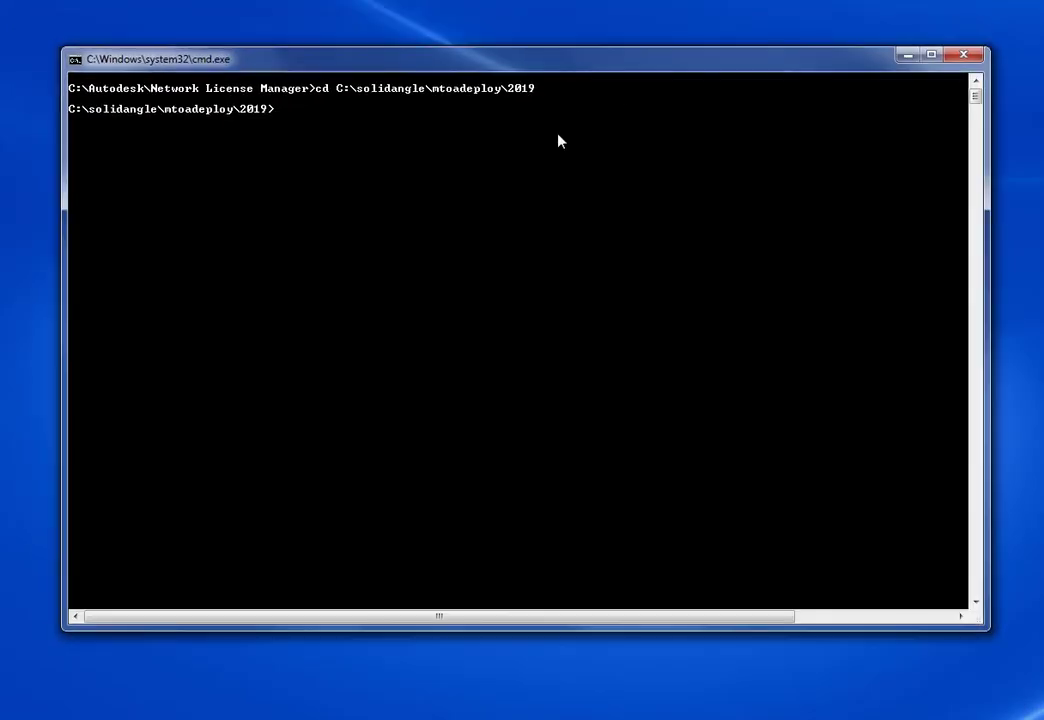
pyautogui.press('Up')
pyautogui.press('Up')
pyautogui.press('Up')
pyautogui.press('Down')
pyautogui.press('Down')
pyautogui.press('Up')
pyautogui.press('Down')
pyautogui.press('Down')
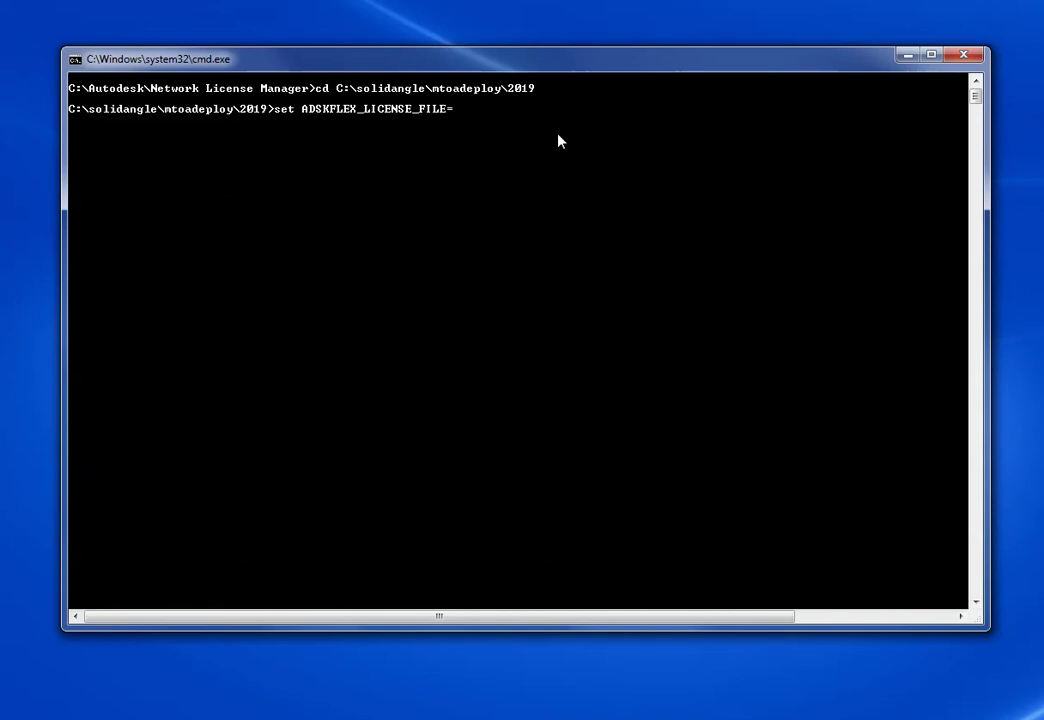
pyautogui.write('@localhost')
pyautogui.press('Return')
# Step: Run set solidangle_LICENSE=5053@localhost and relaunch ArnoldLicenseManager.exe from history
pyautogui.write('set s')
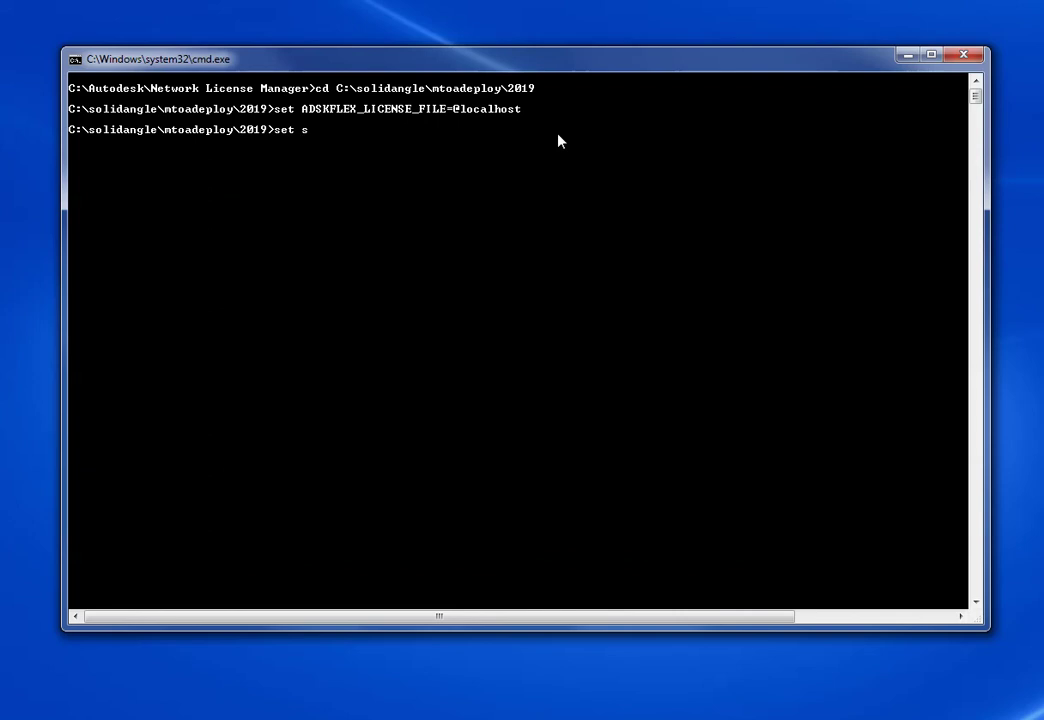
pyautogui.write('olidangle')
pyautogui.write('NSE')
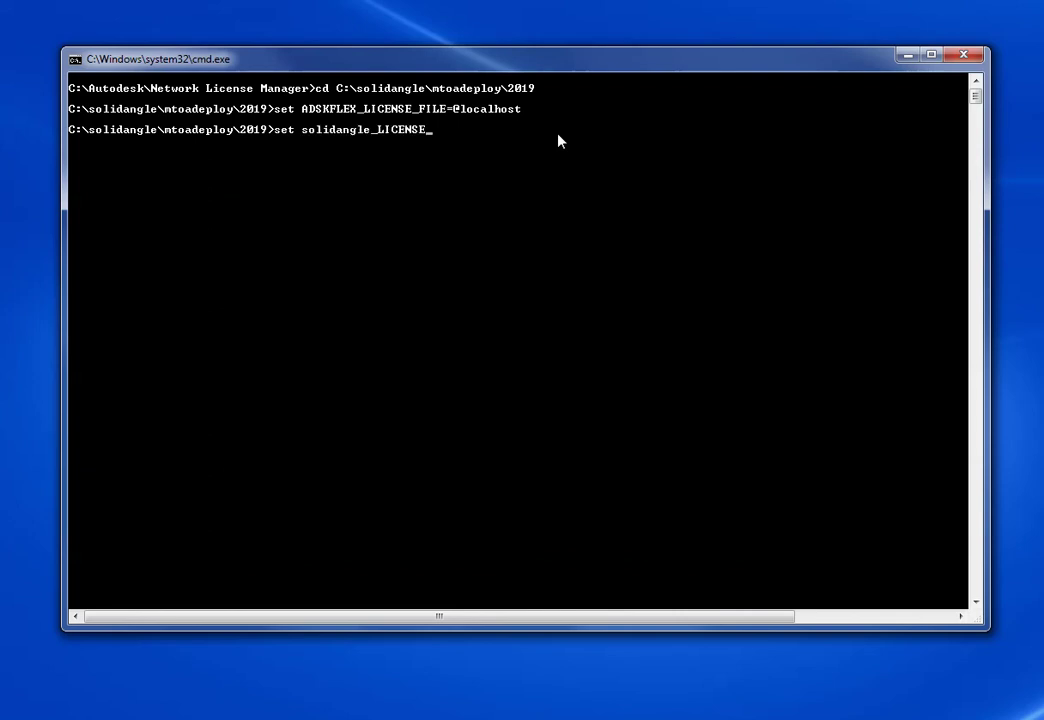
pyautogui.write('=')
pyautogui.write('@')
pyautogui.press('BackSpace')
pyautogui.write('5053@localhost')
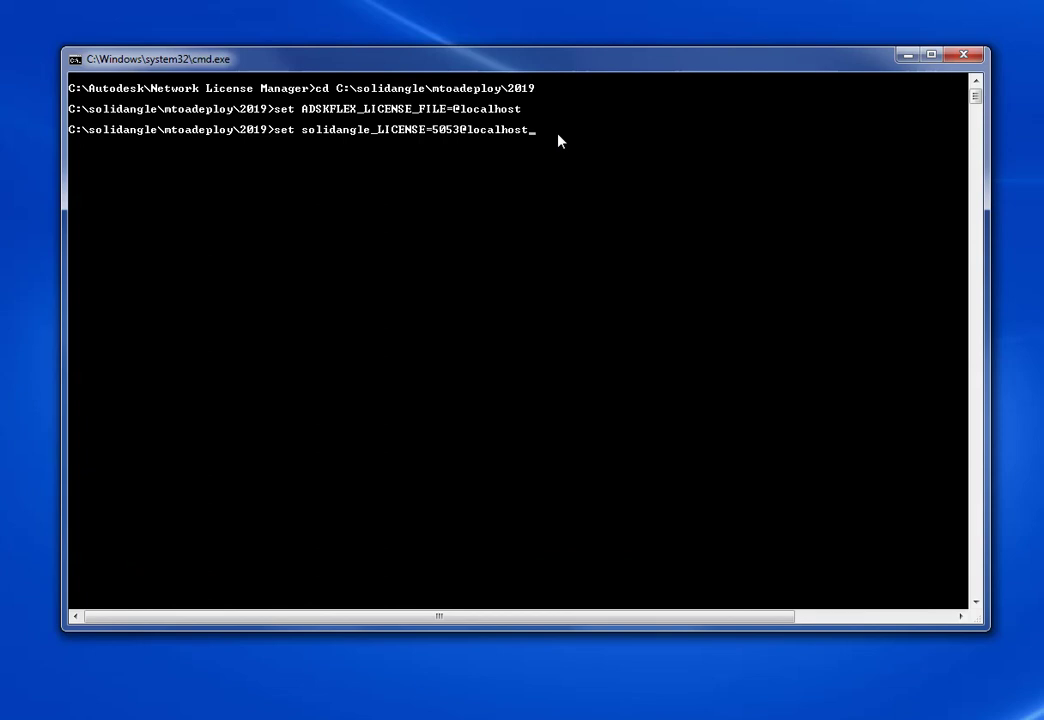
pyautogui.press('Return')
pyautogui.press('Up')
pyautogui.press('Up')
pyautogui.press('Up')
pyautogui.press('Up')
pyautogui.press('Up')
pyautogui.press('Return')
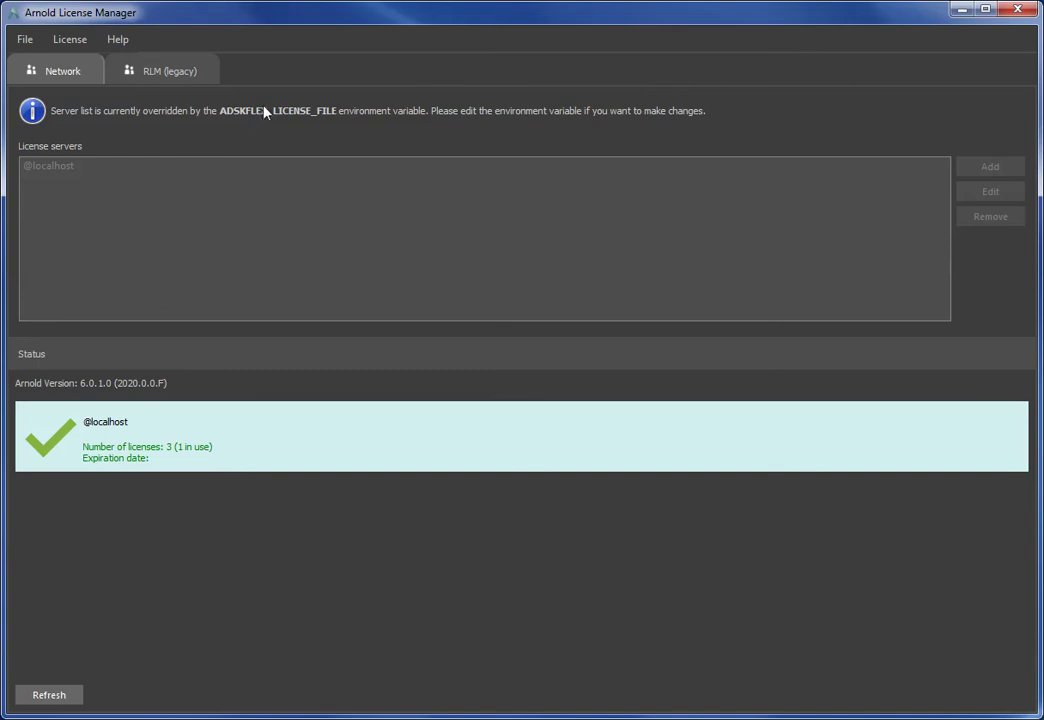
# Step: In Select License Type (Advanced), move RLM (legacy) ahead of Network and apply
pyautogui.click(74, 41)
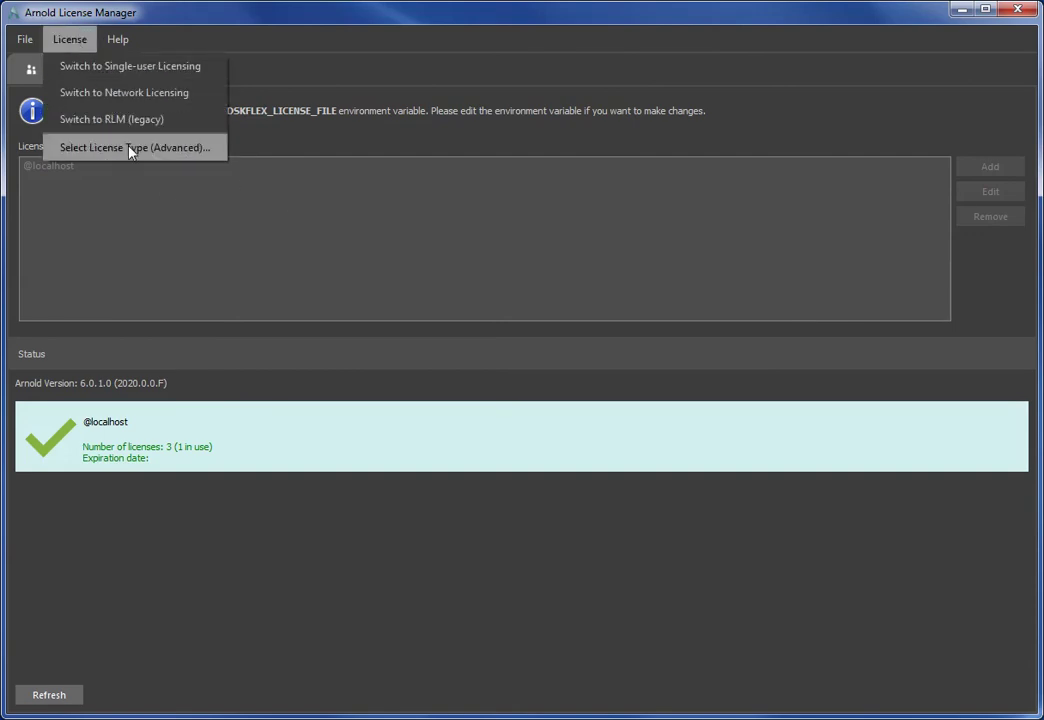
pyautogui.click(128, 147)
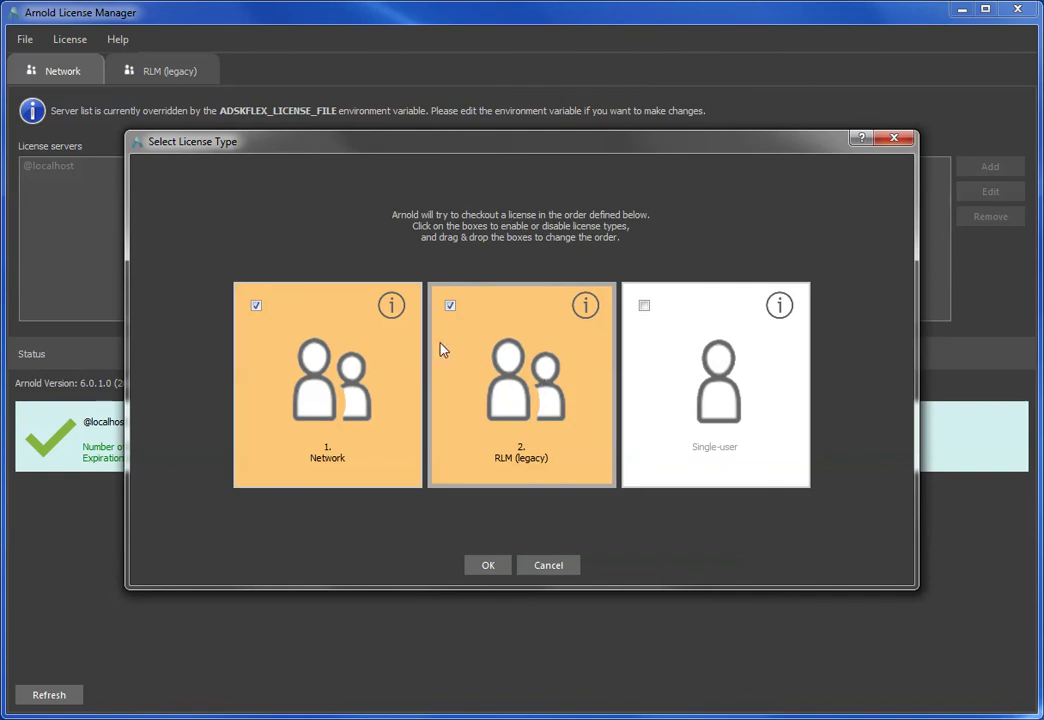
pyautogui.moveTo(472, 358); pyautogui.dragTo(253, 322)
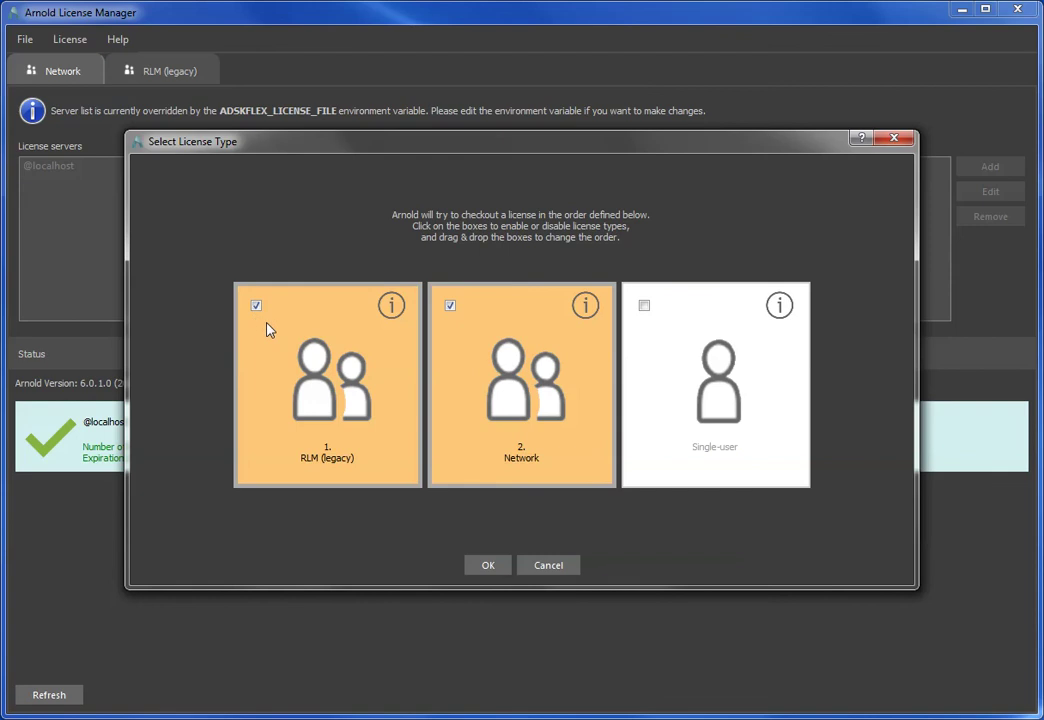
pyautogui.click(496, 569)
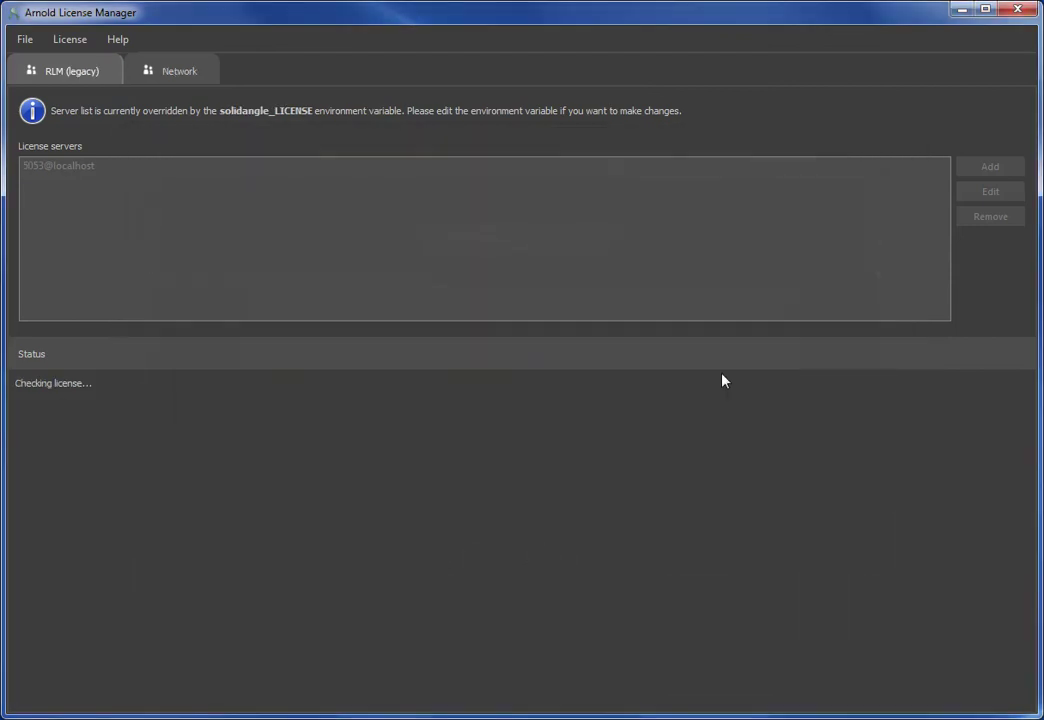
# Step: Close the manager, run set ARNOLD_LICENSE_ORDER=user, and relaunch ArnoldLicenseManager.exe
pyautogui.click(1016, 10)
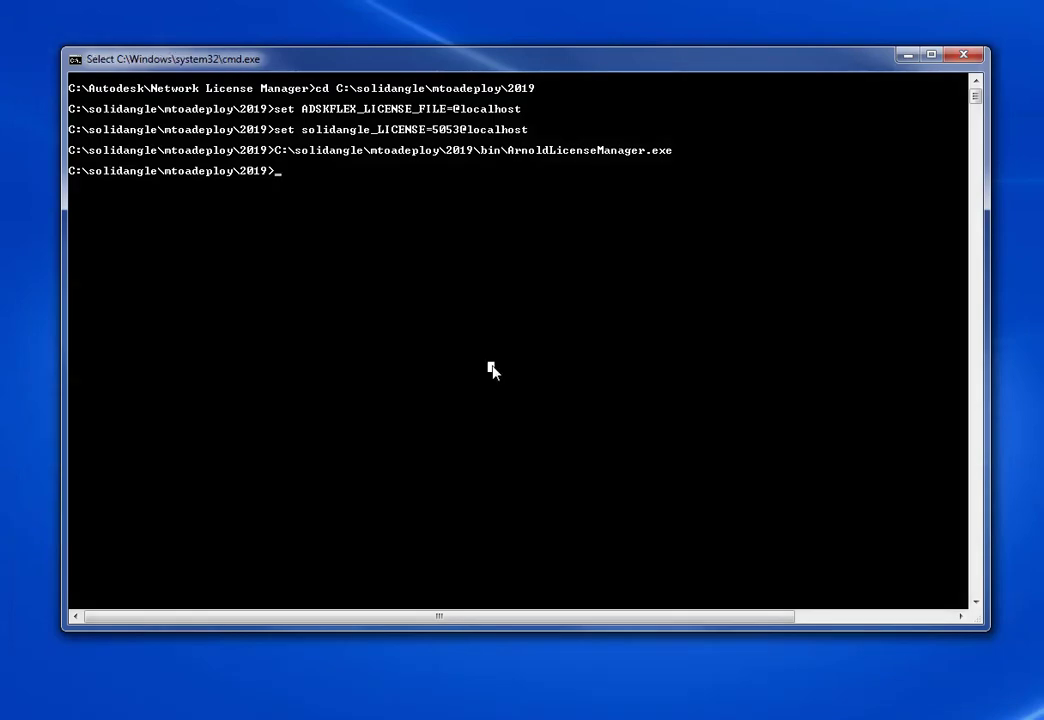
pyautogui.write('set ')
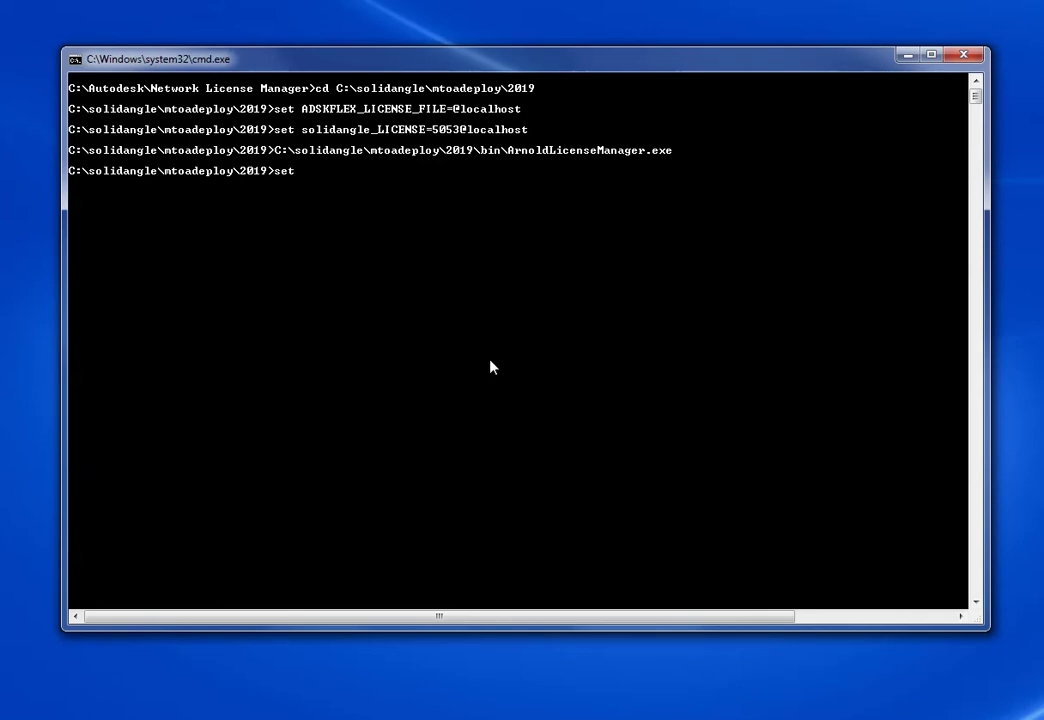
pyautogui.write('ARNOLD_LICENSE_O')
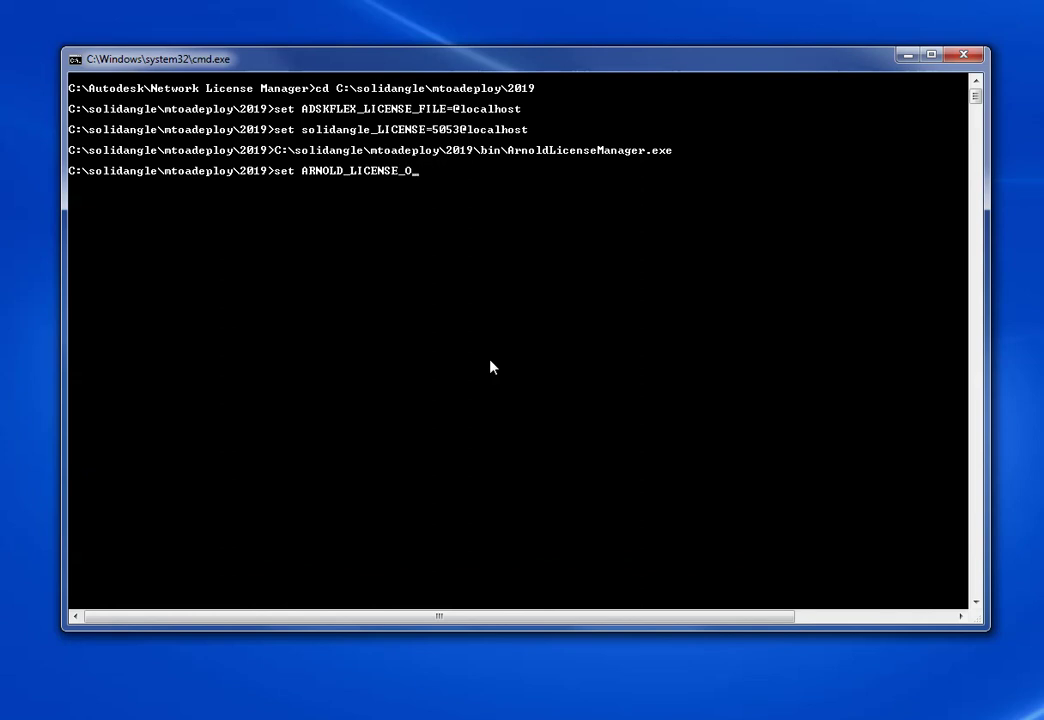
pyautogui.write('RDER=user')
pyautogui.press('Return')
pyautogui.press('Up')
pyautogui.press('Up')
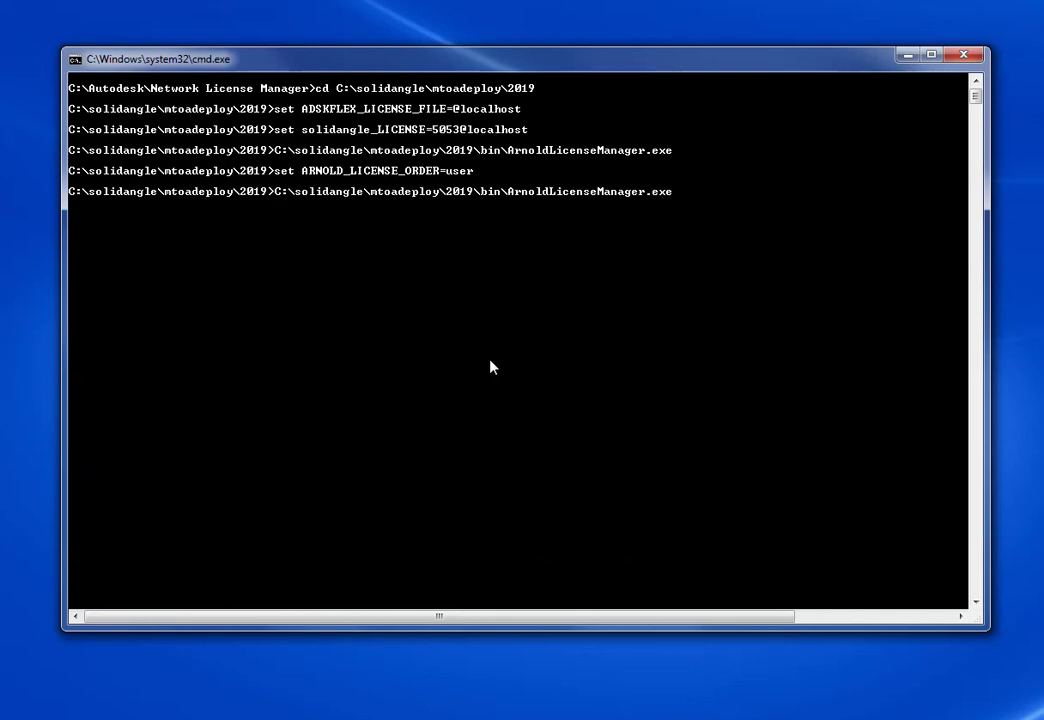
pyautogui.press('Return')
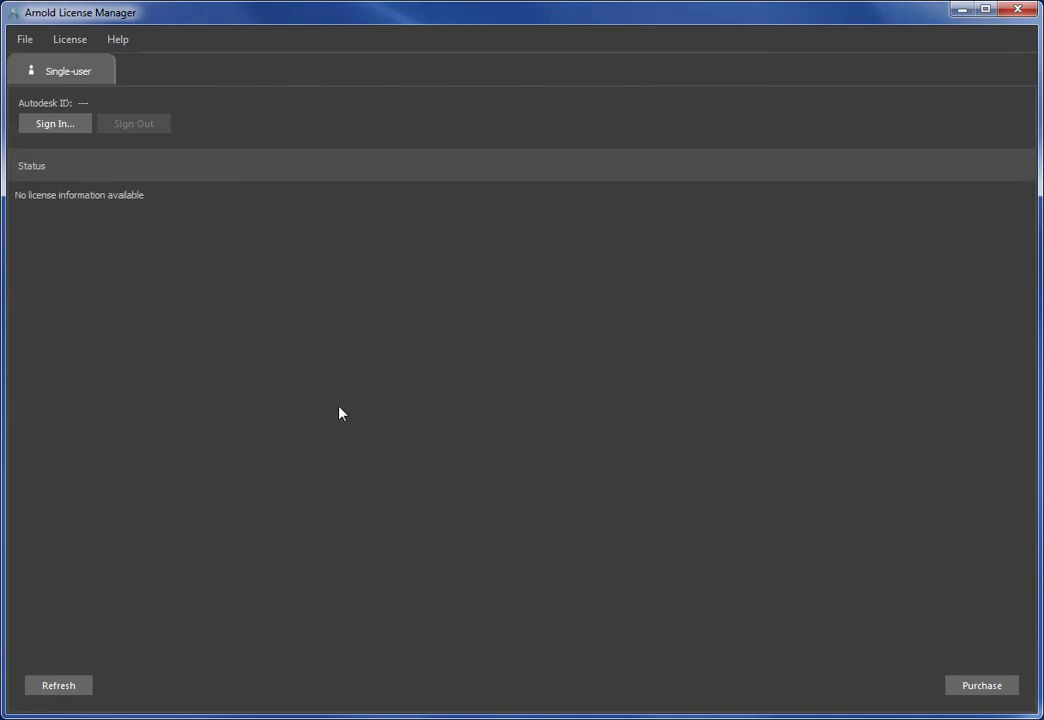
# Step: Try switching to RLM (legacy), then check Select License Type (Advanced) for the ARNOLD_LICENSE_ORDER override
pyautogui.click(80, 41)
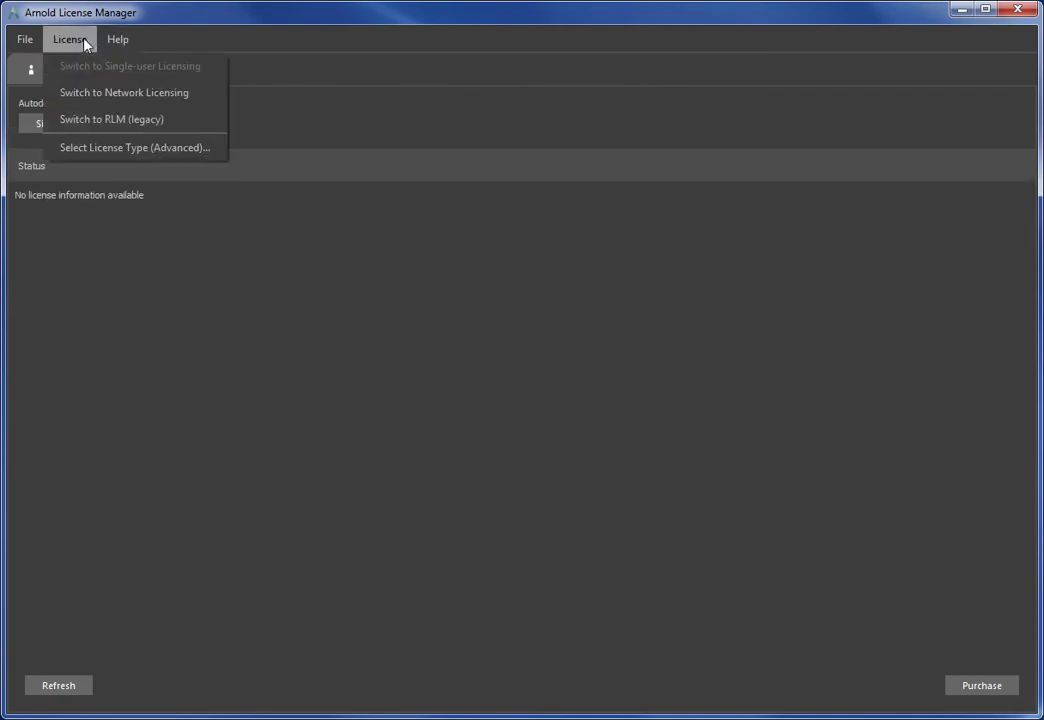
pyautogui.click(101, 120)
pyautogui.click(702, 405)
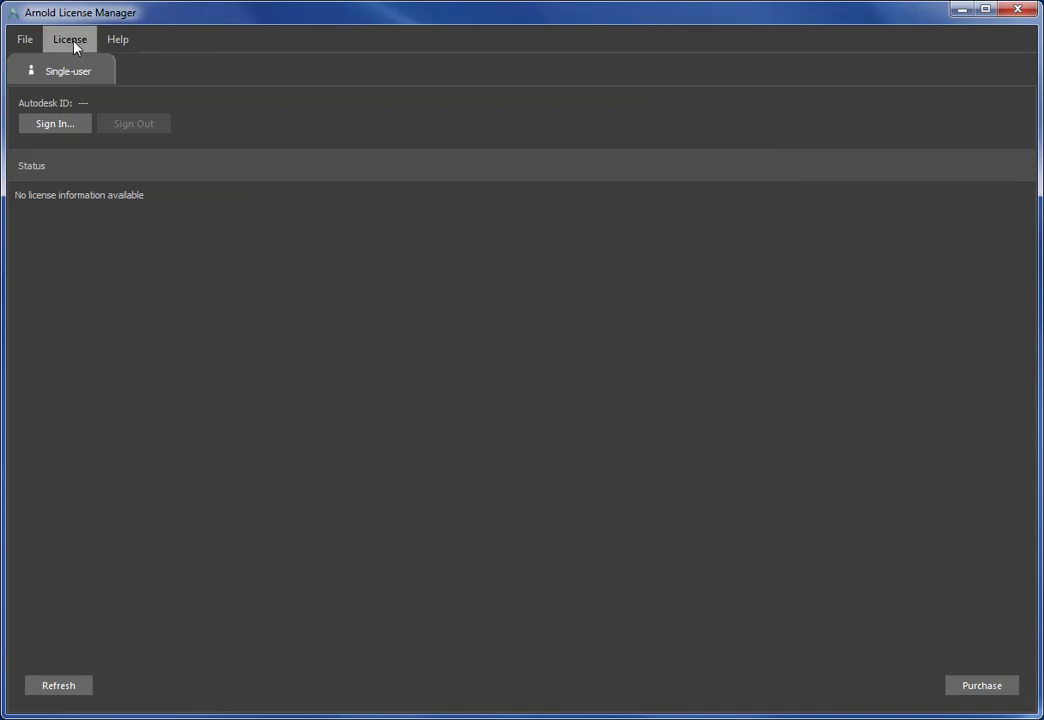
pyautogui.click(76, 45)
pyautogui.click(126, 148)
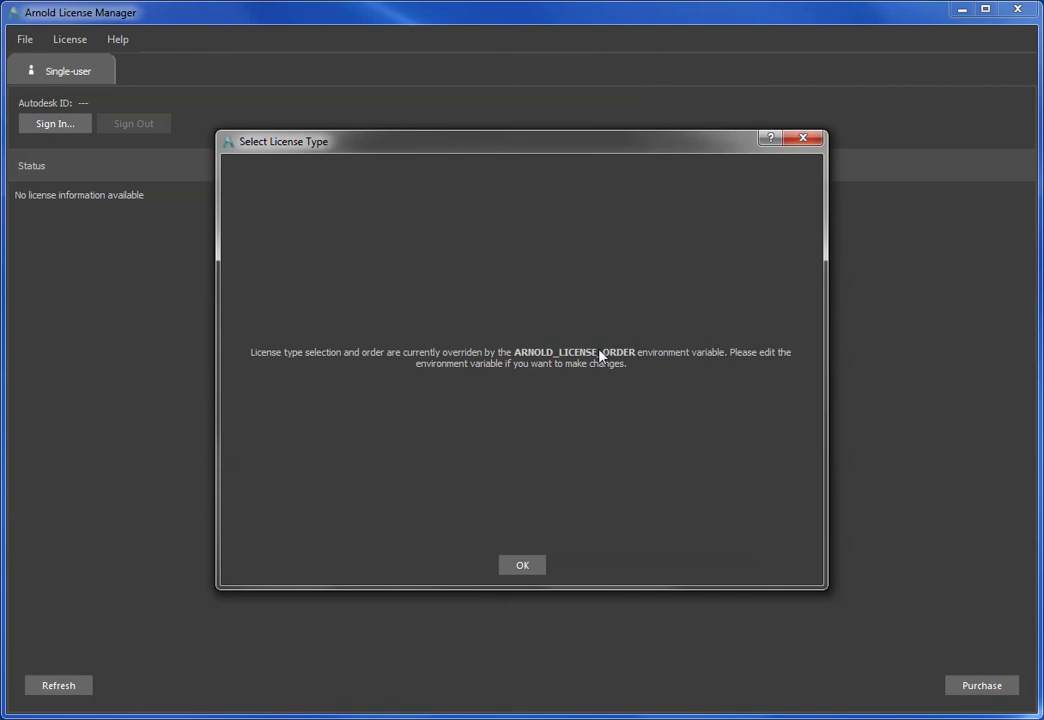
# Step: Dismiss the ARNOLD_LICENSE_ORDER override notice to return to the single-user page
pyautogui.click(533, 565)
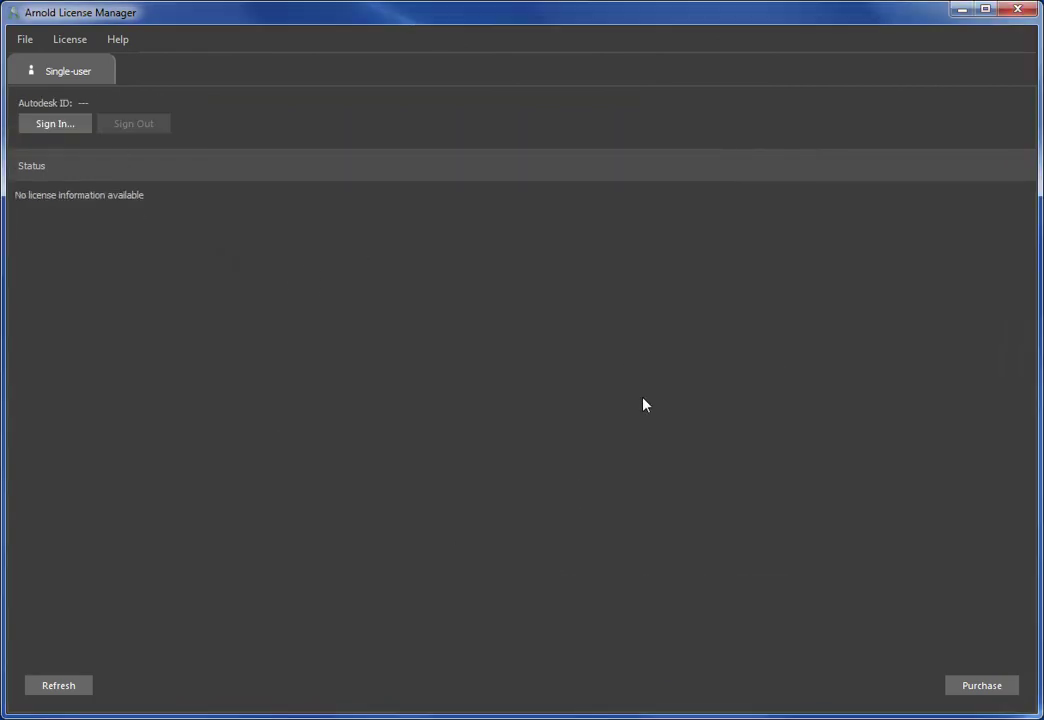